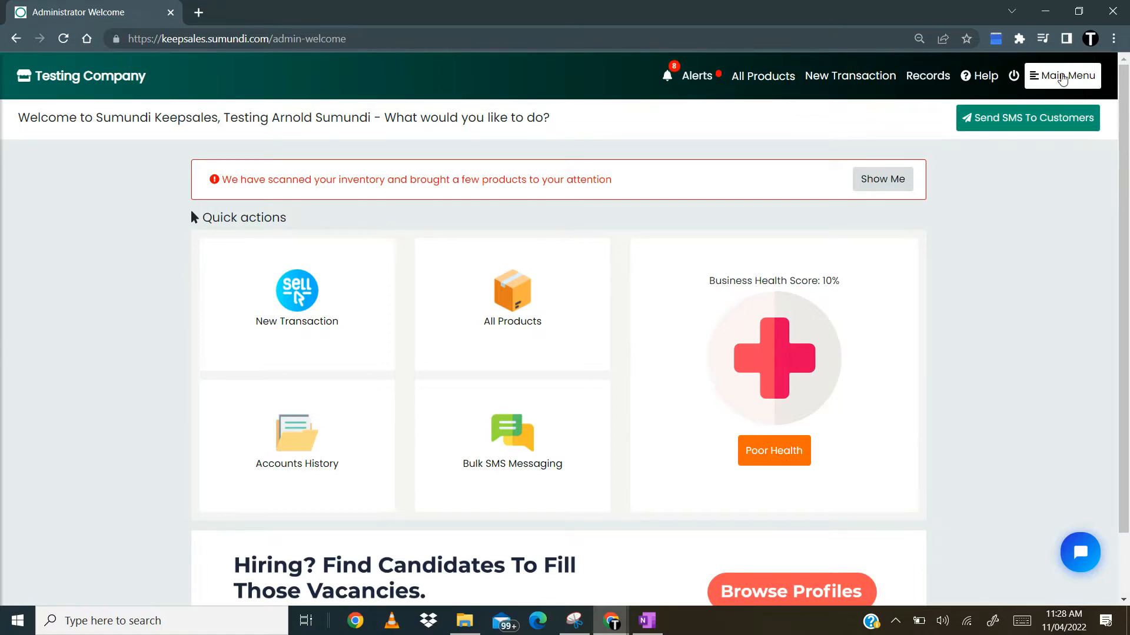
- Open the Payment Settings page under Momo & Card Payments
left_click(1061, 79)
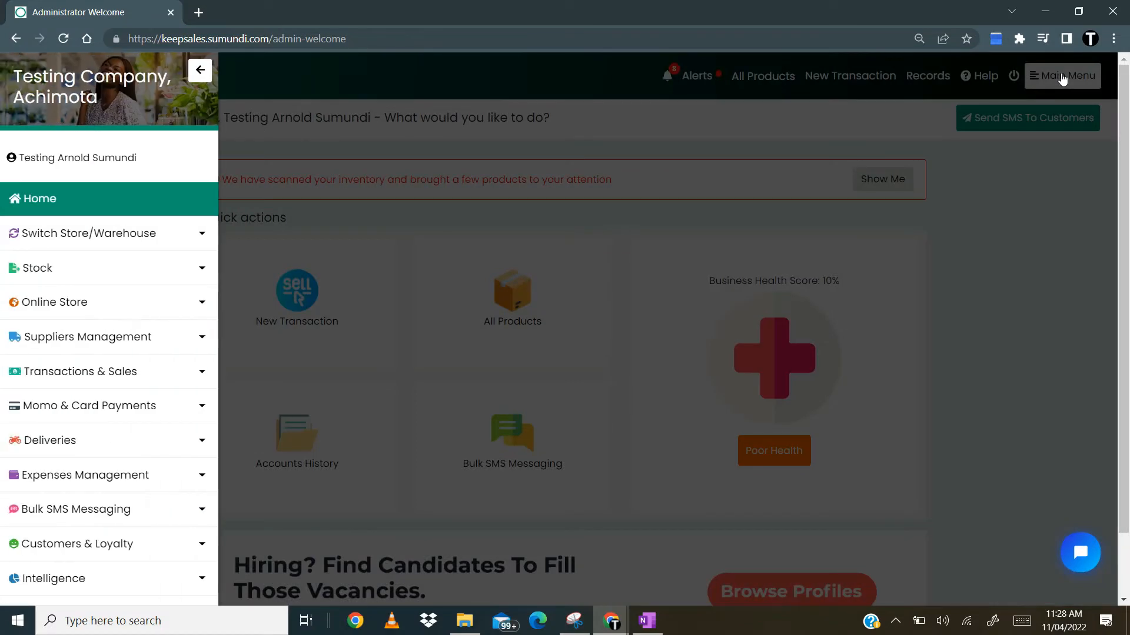
left_click(117, 411)
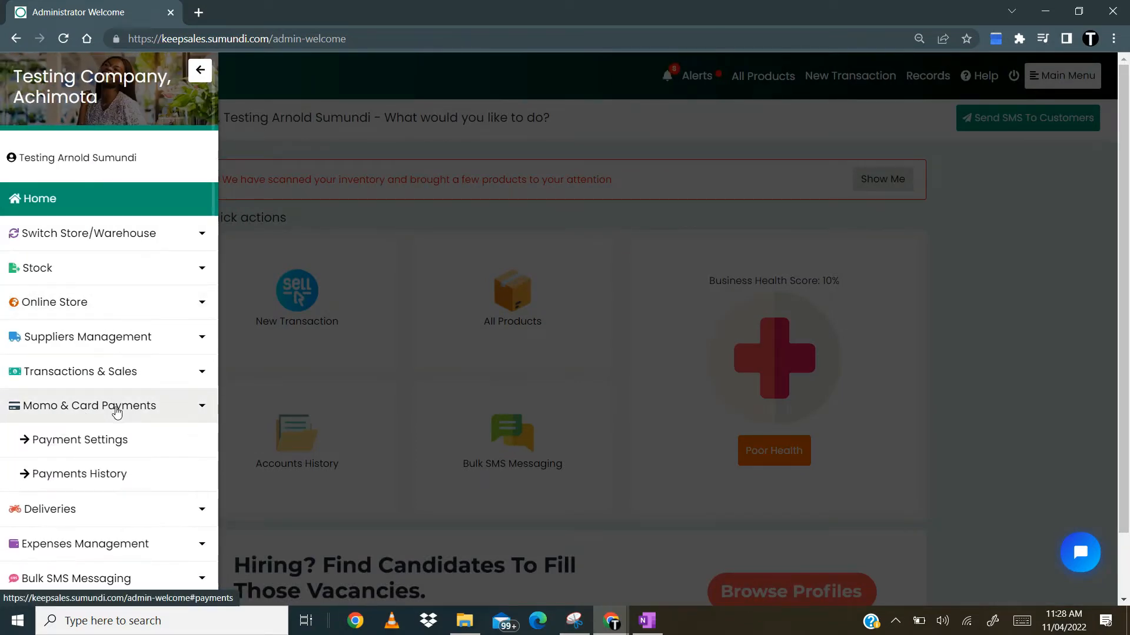
left_click(123, 448)
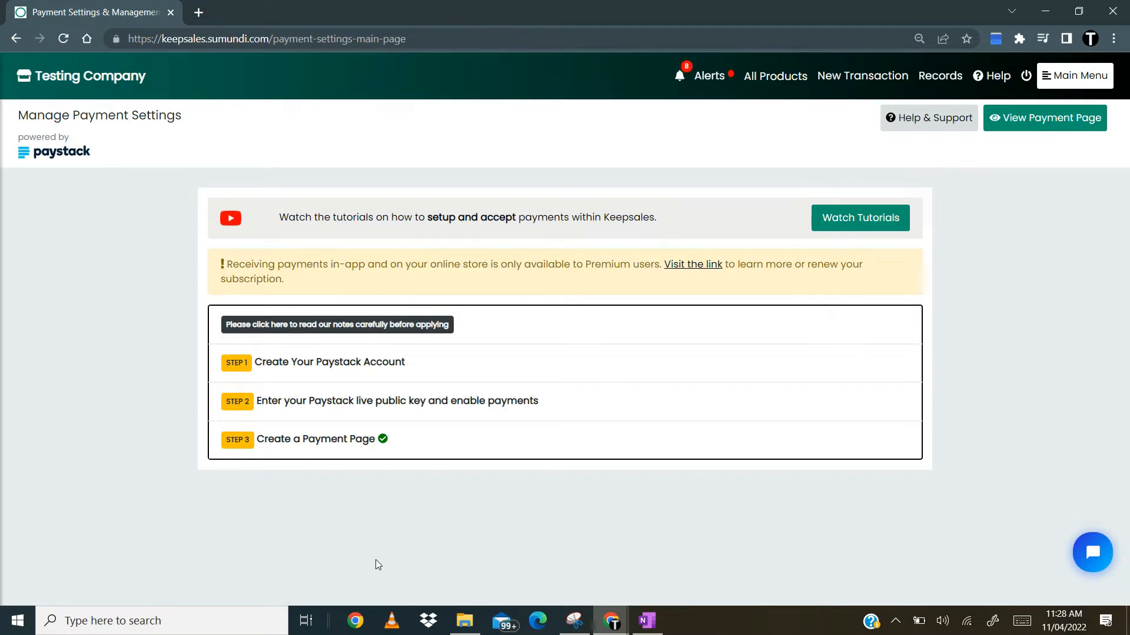
- Review the Paystack account creation step, then expand the step for entering the live public key and enabling payments
left_click(394, 371)
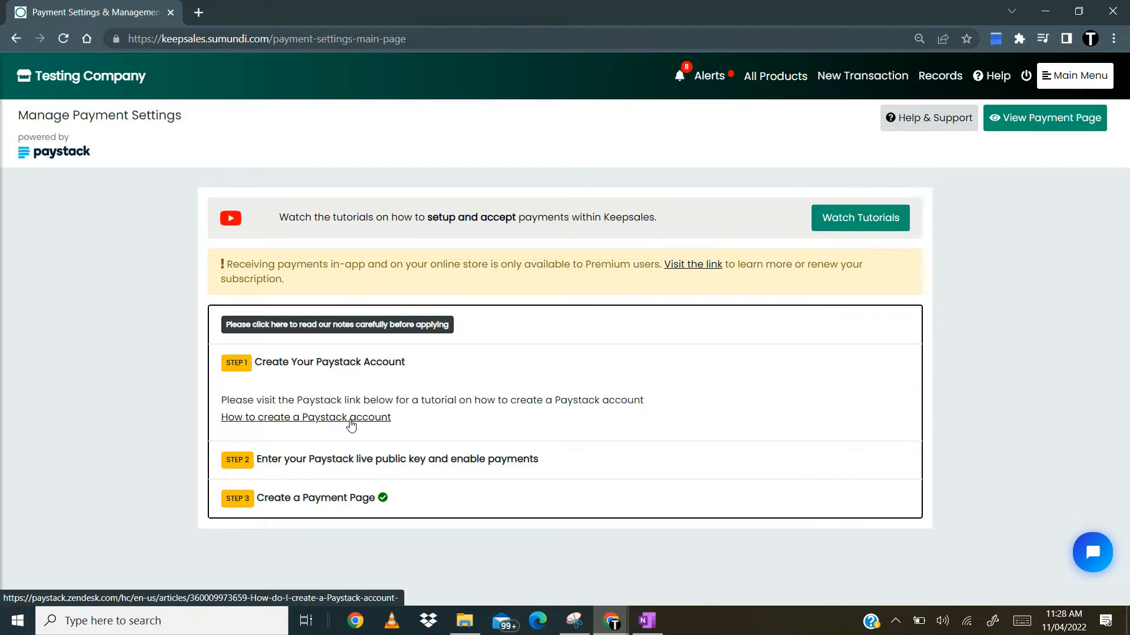
left_click(360, 370)
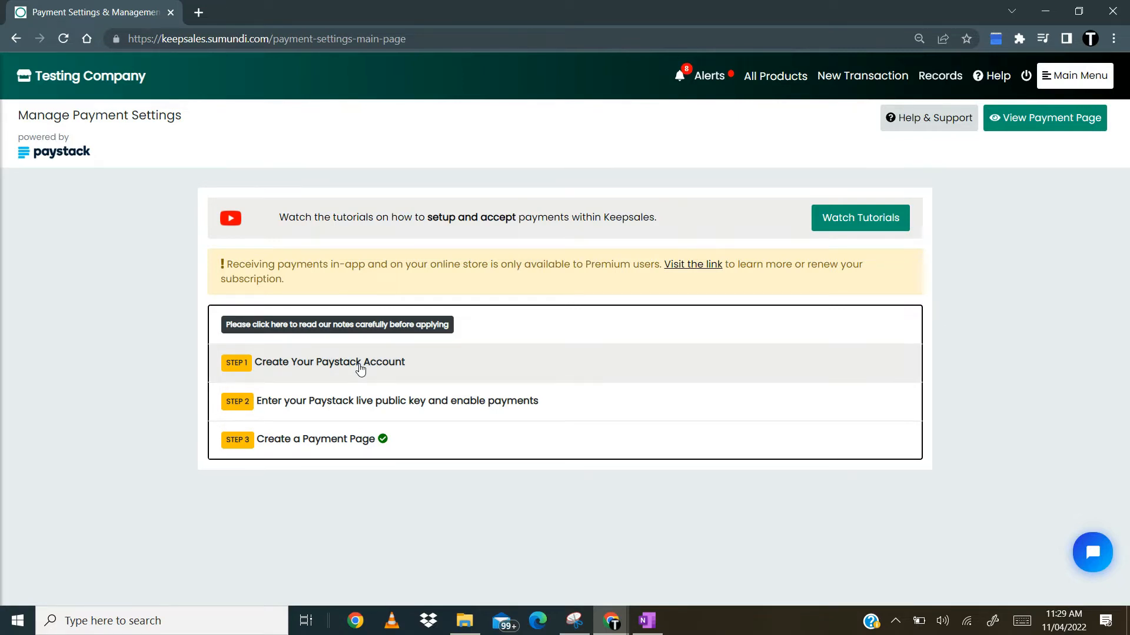
left_click(373, 410)
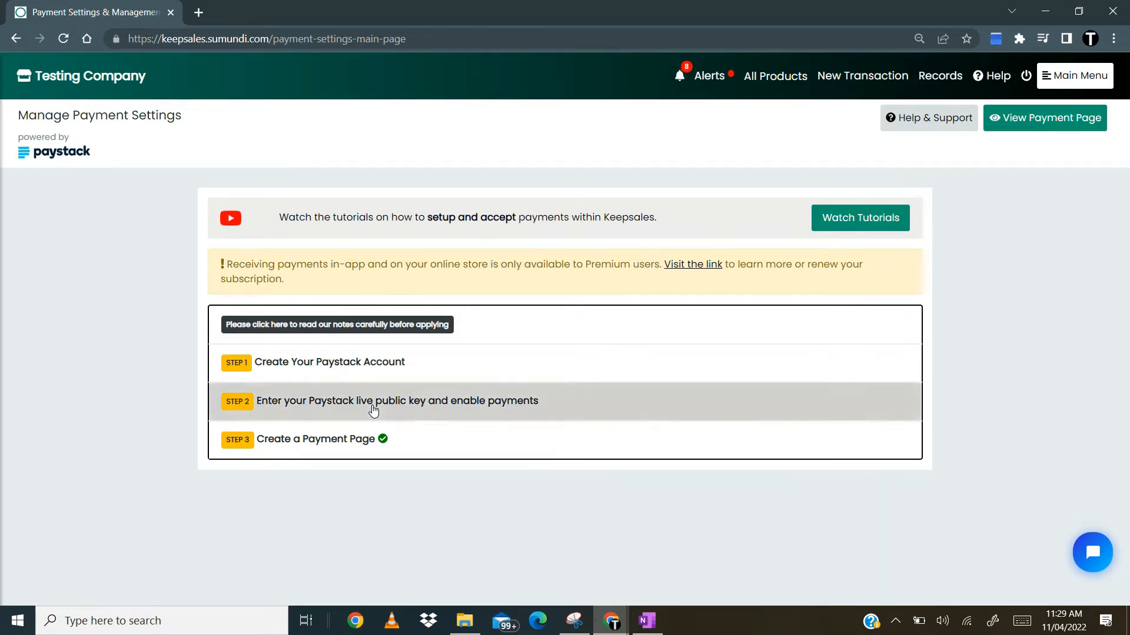
scroll(373, 410, "down", 3)
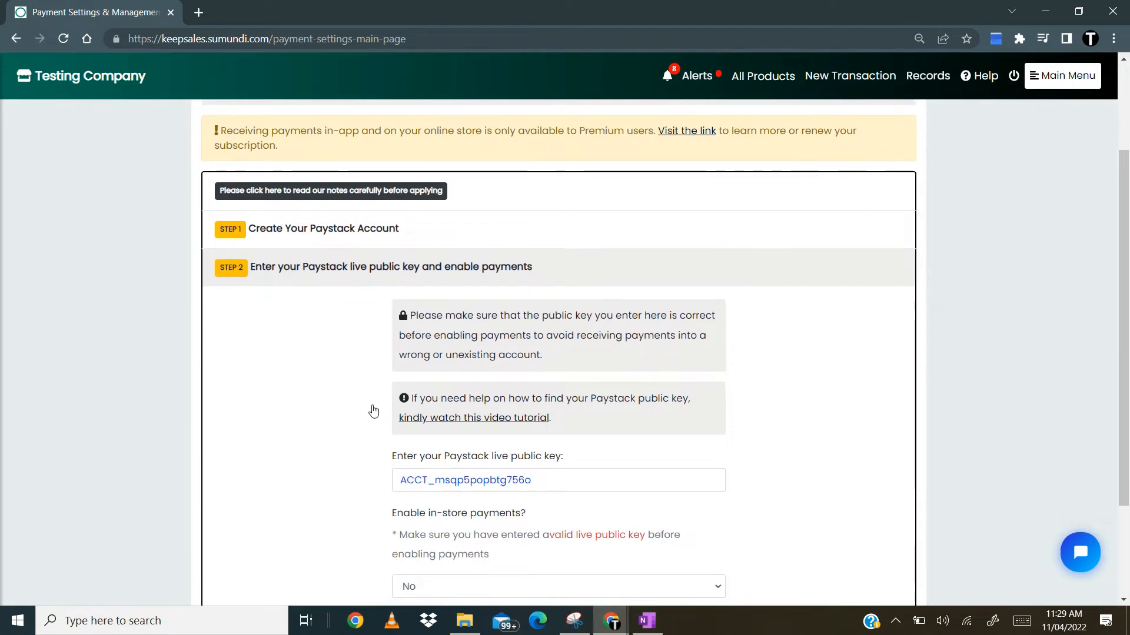
scroll(373, 410, "down", 2)
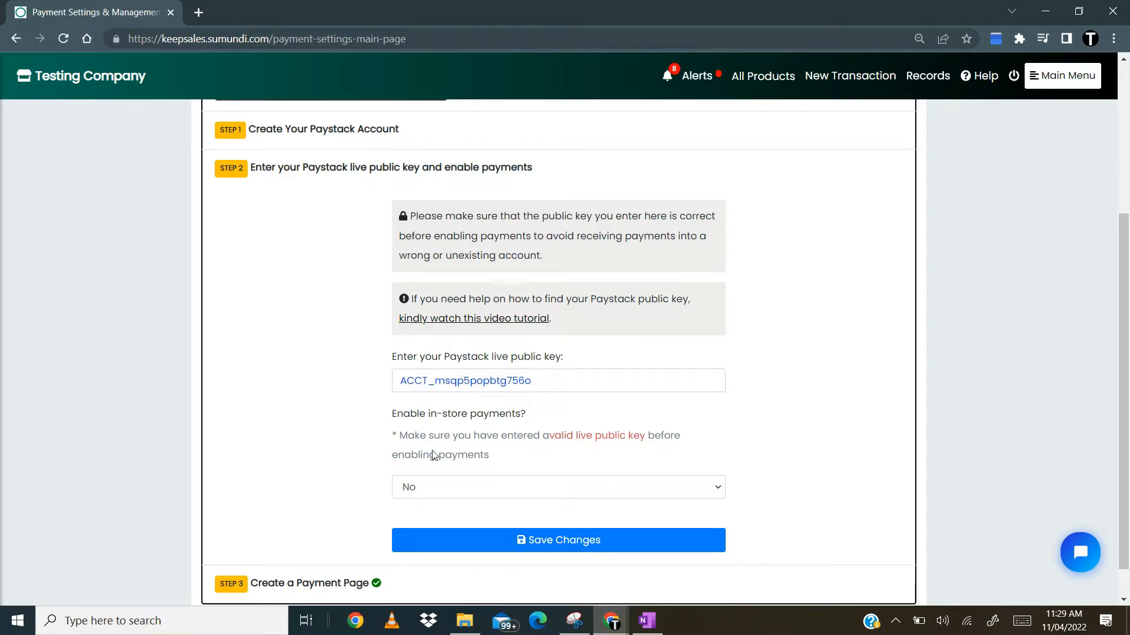
scroll(437, 425, "up", 5)
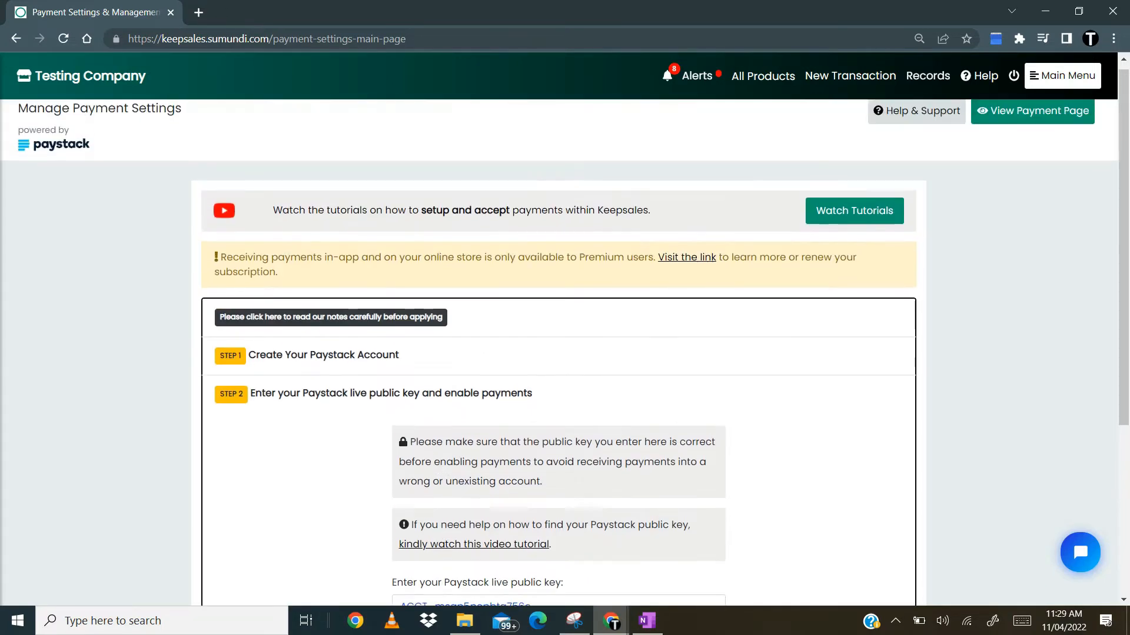
- Load the Paystack dashboard login page at dashboard.paystack.com in a new browser tab
left_click(199, 12)
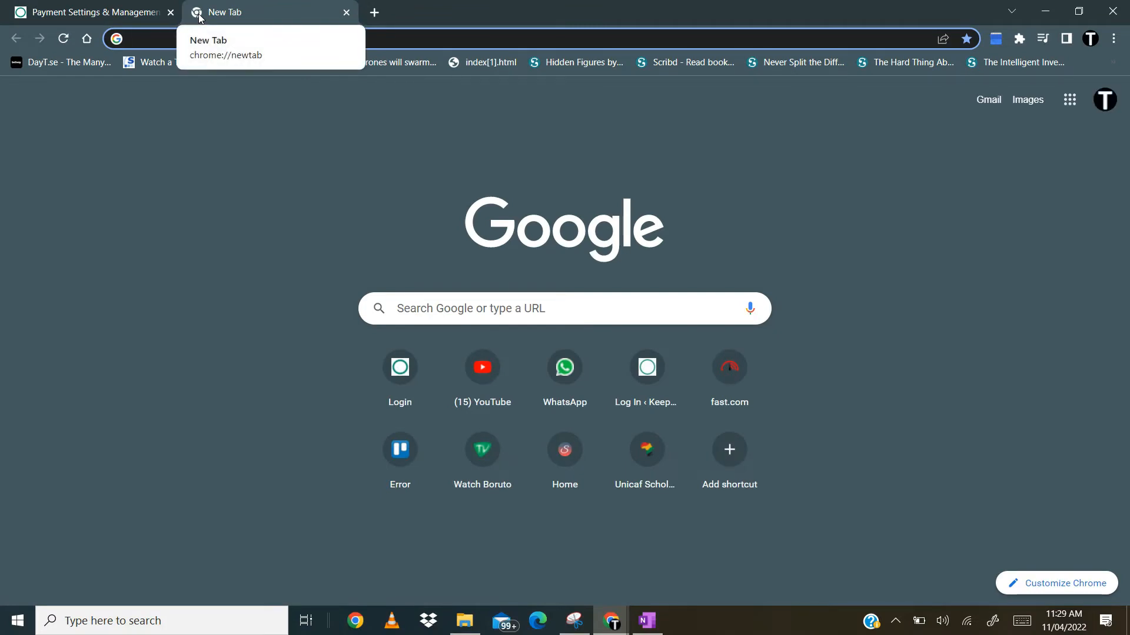
type("pay")
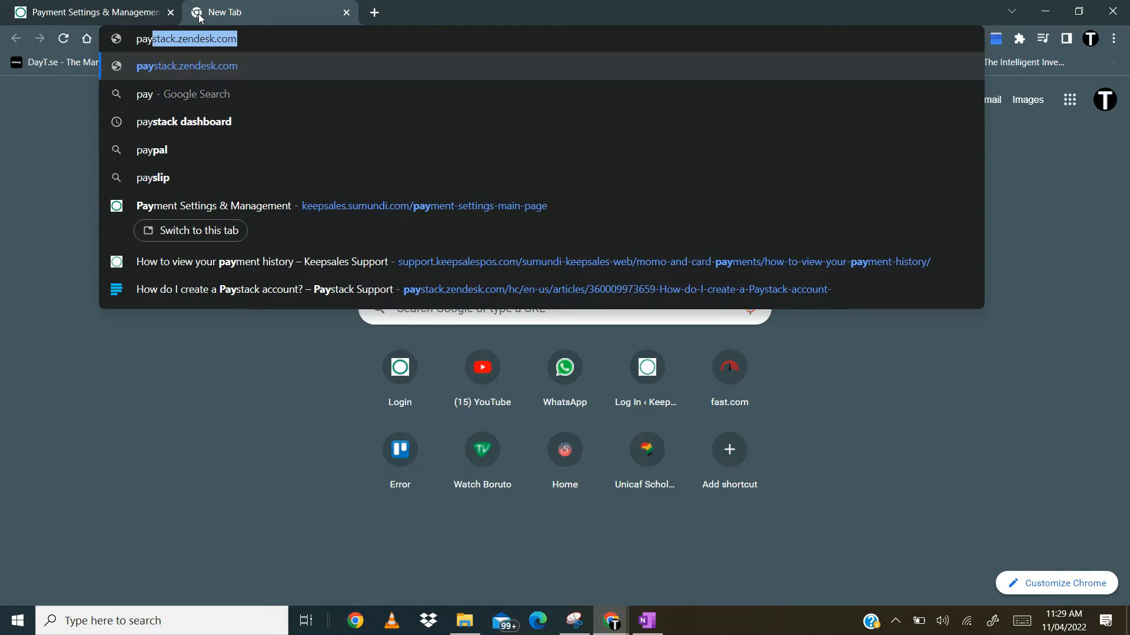
key("BackSpace")
key("BackSpace")
key("BackSpace")
key("BackSpace")
type("dash")
key("Return")
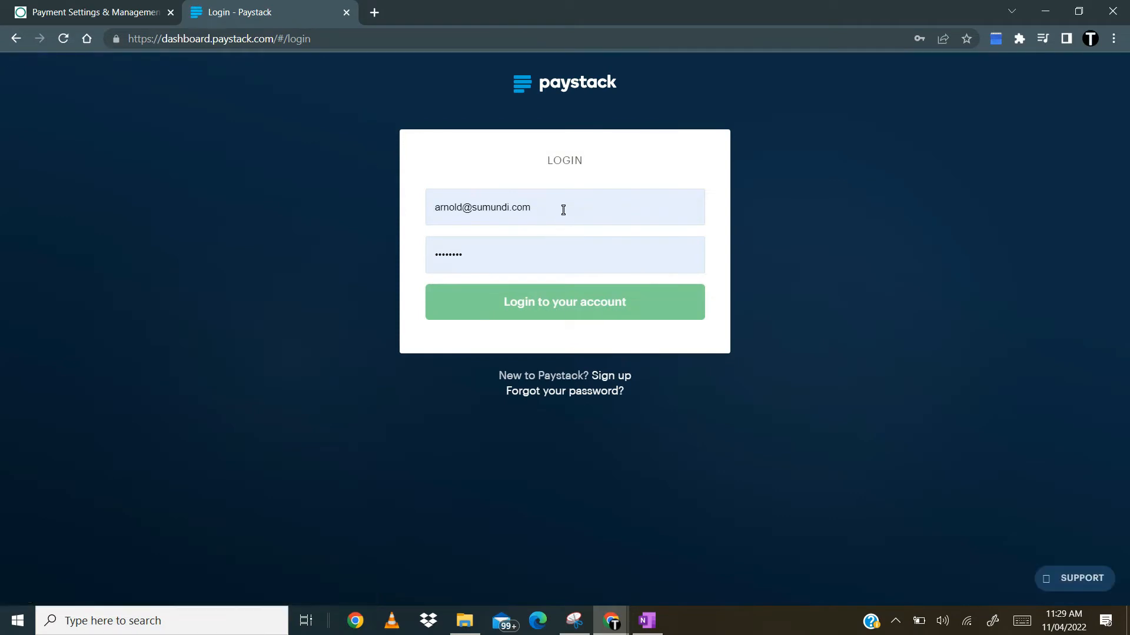
- Log in to the Paystack dashboard with the account e-mail and the account password
triple_click(563, 210)
key("BackSpace")
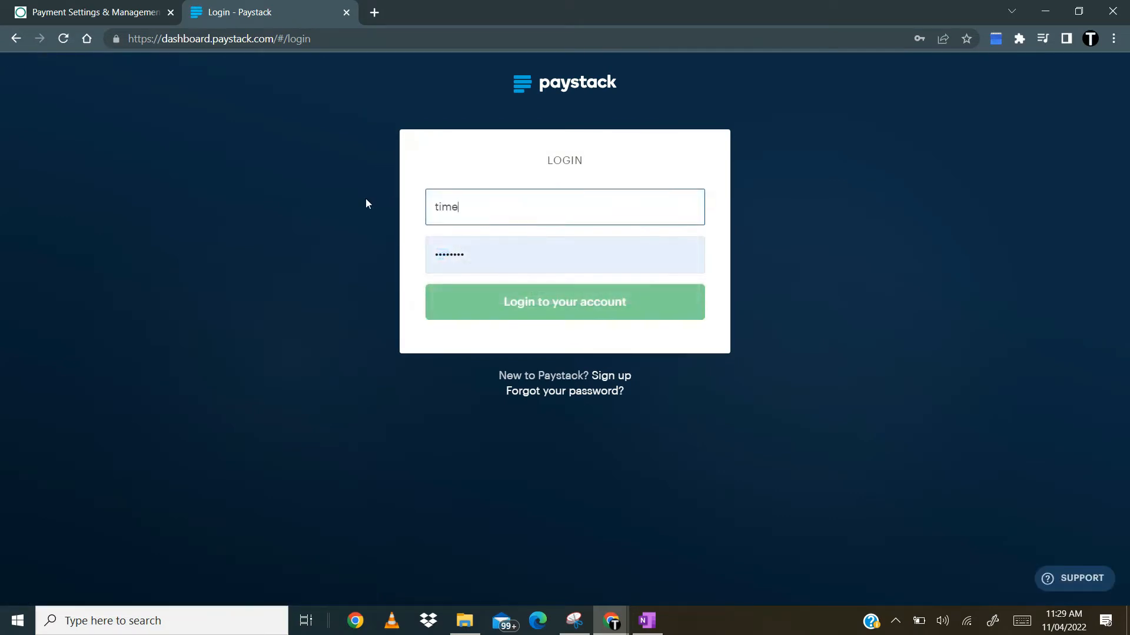
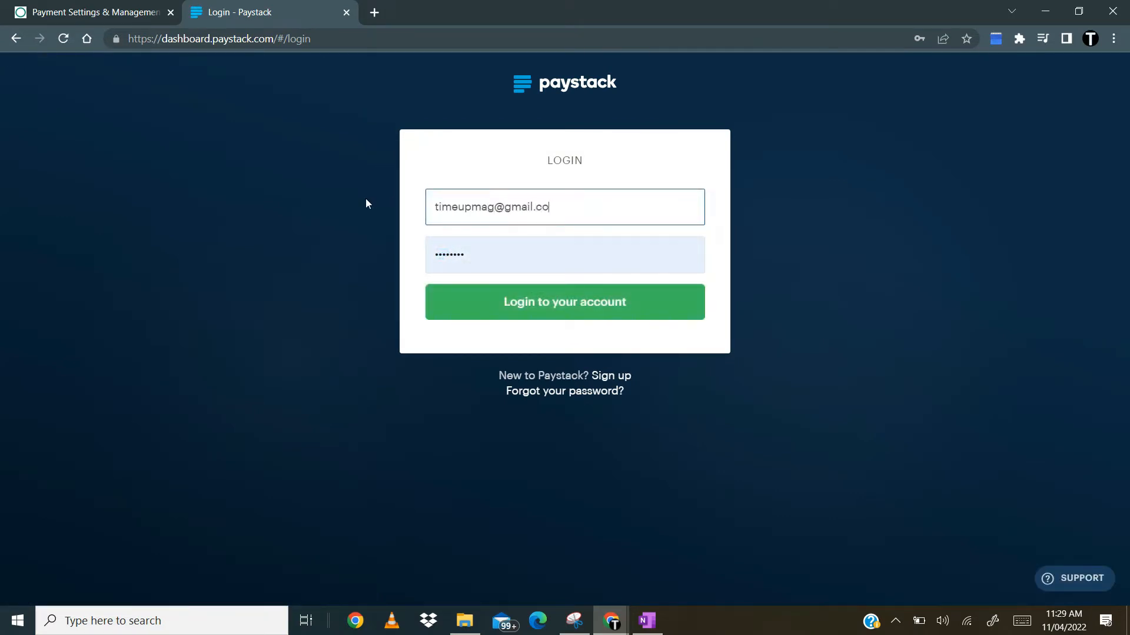
left_click(513, 245)
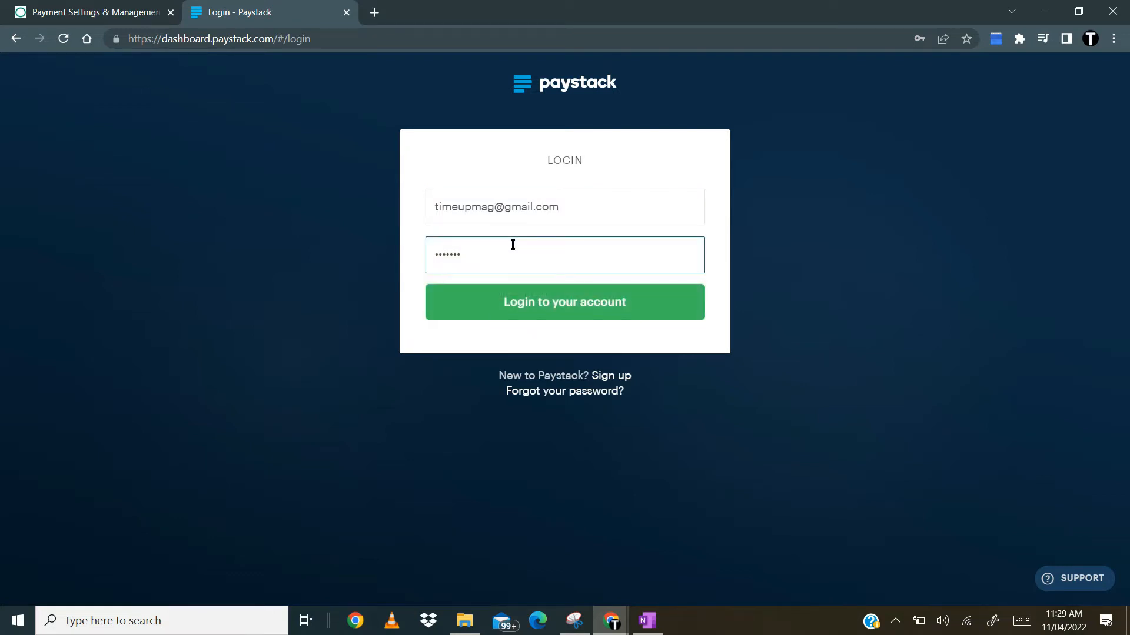
key("BackSpace")
key("BackSpace")
key("BackSpace")
key("BackSpace")
key("BackSpace")
key("BackSpace")
key("BackSpace")
type("••••••••")
key("Return")
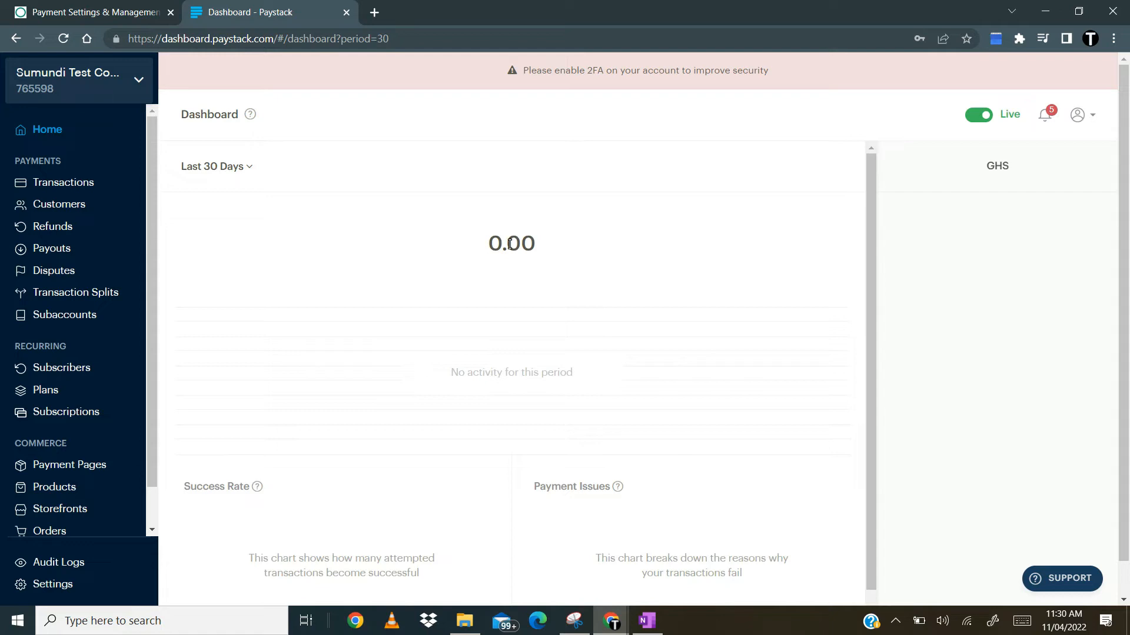
- Copy the Live Public Key from the API Keys & Webhooks section of the Paystack settings
left_click(52, 585)
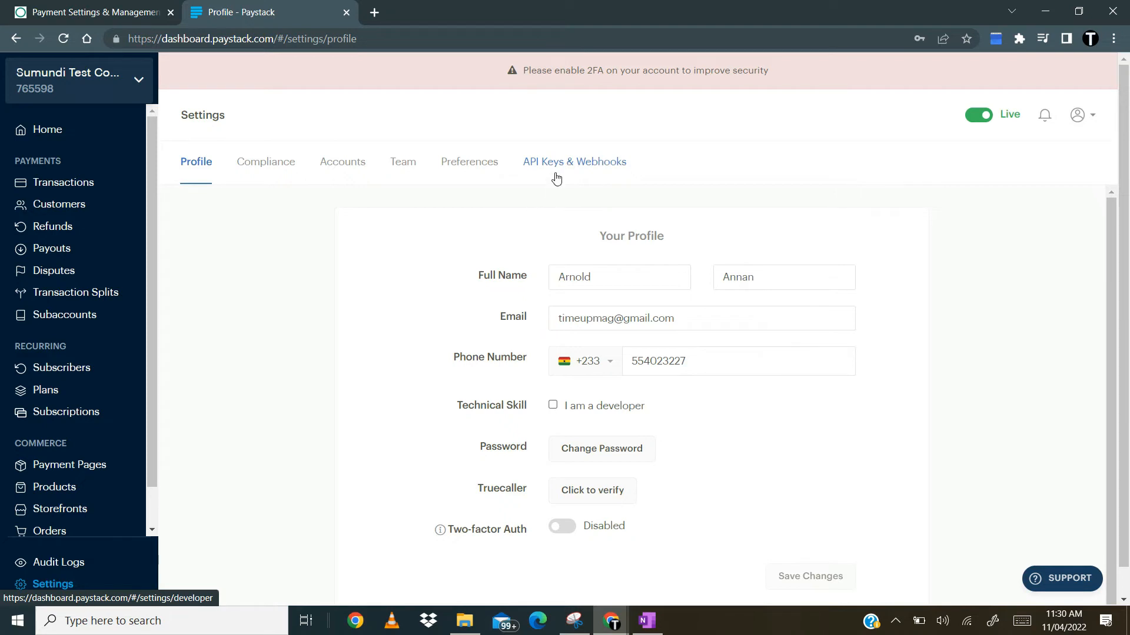
left_click(574, 165)
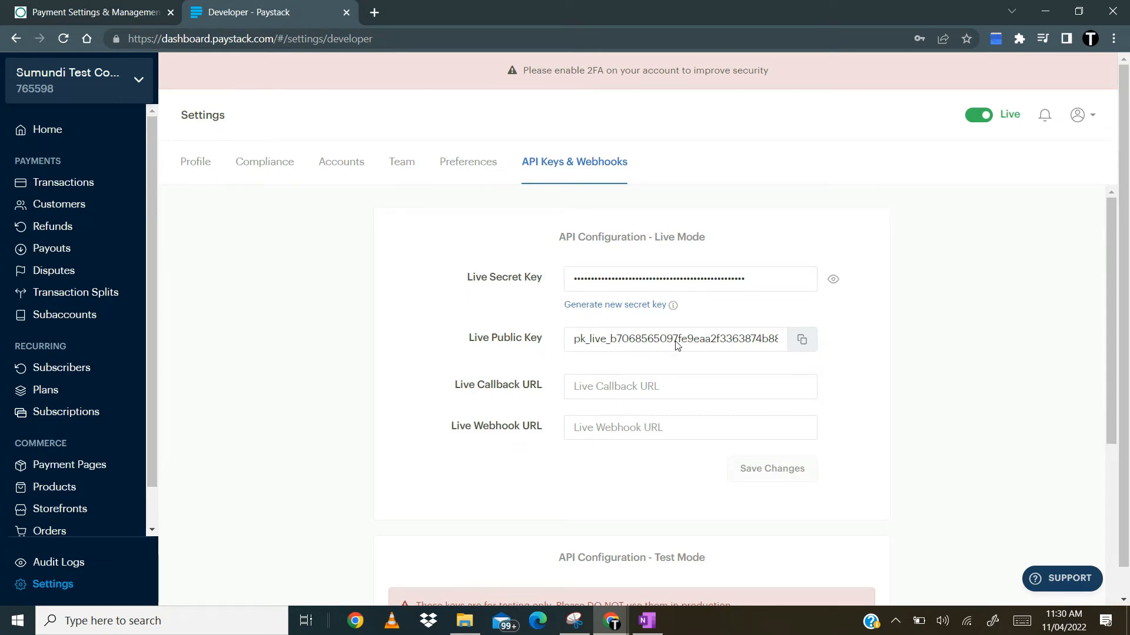
left_click(802, 341)
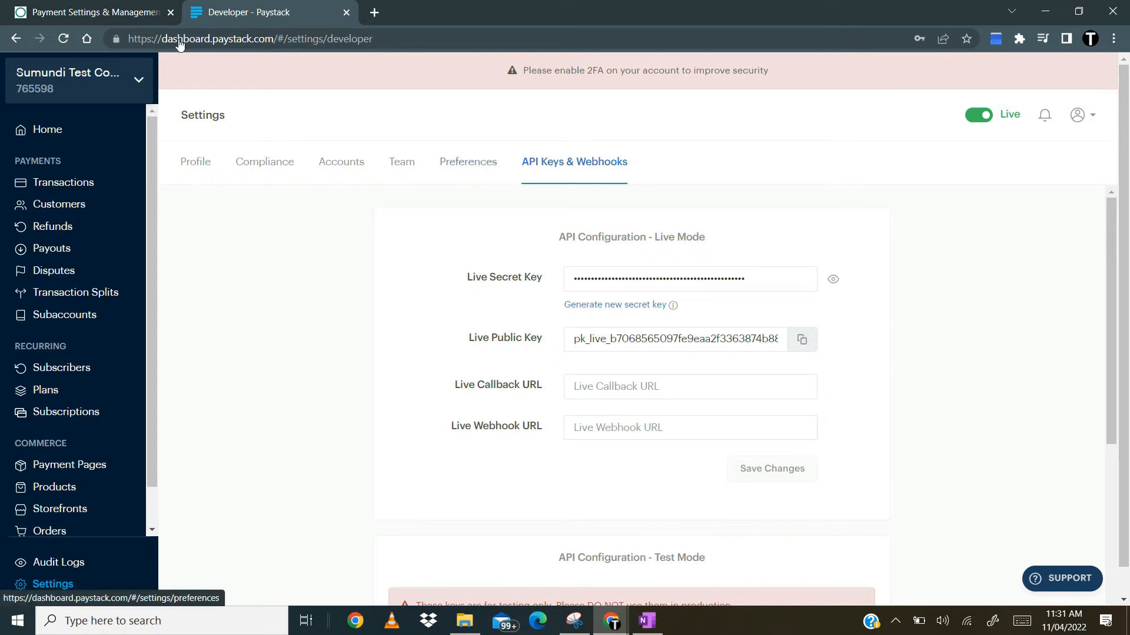
- Return to the Keepsales payment settings and replace the Paystack live public key with the copied key
left_click(123, 16)
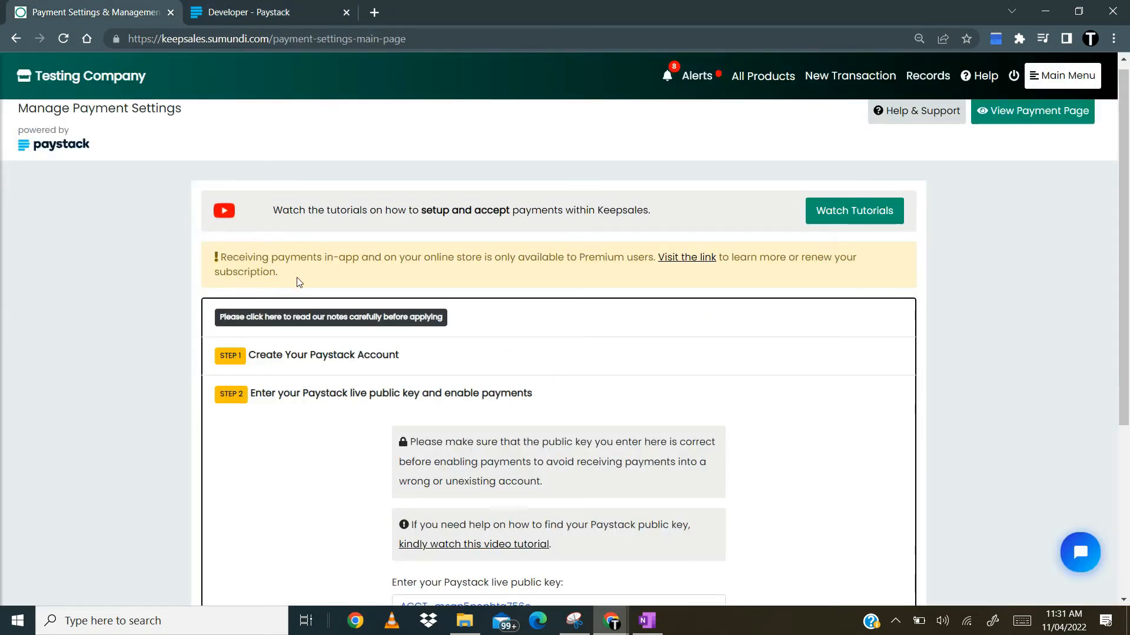
scroll(505, 385, "down", 3)
left_click(550, 462)
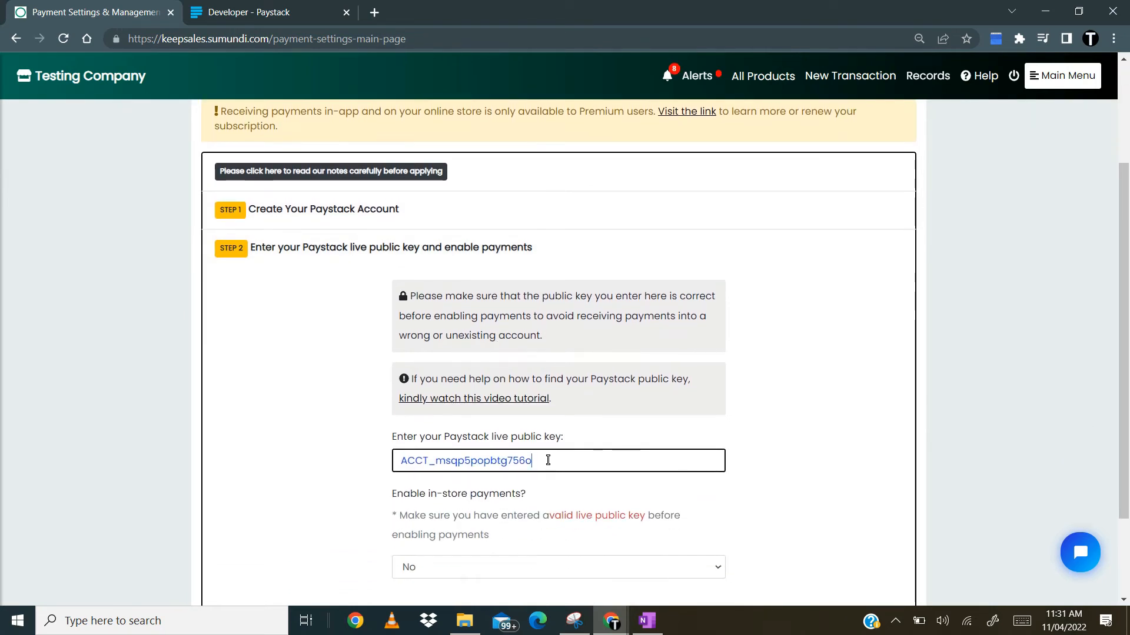
left_click_drag(548, 460, 337, 451)
key("BackSpace")
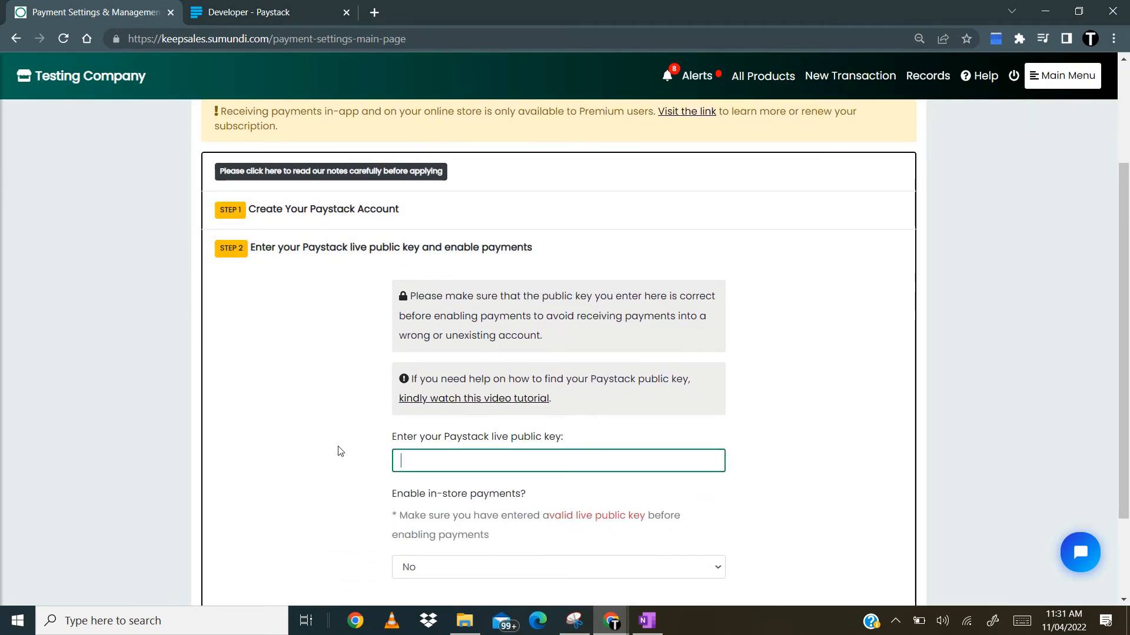
key("ctrl+v")
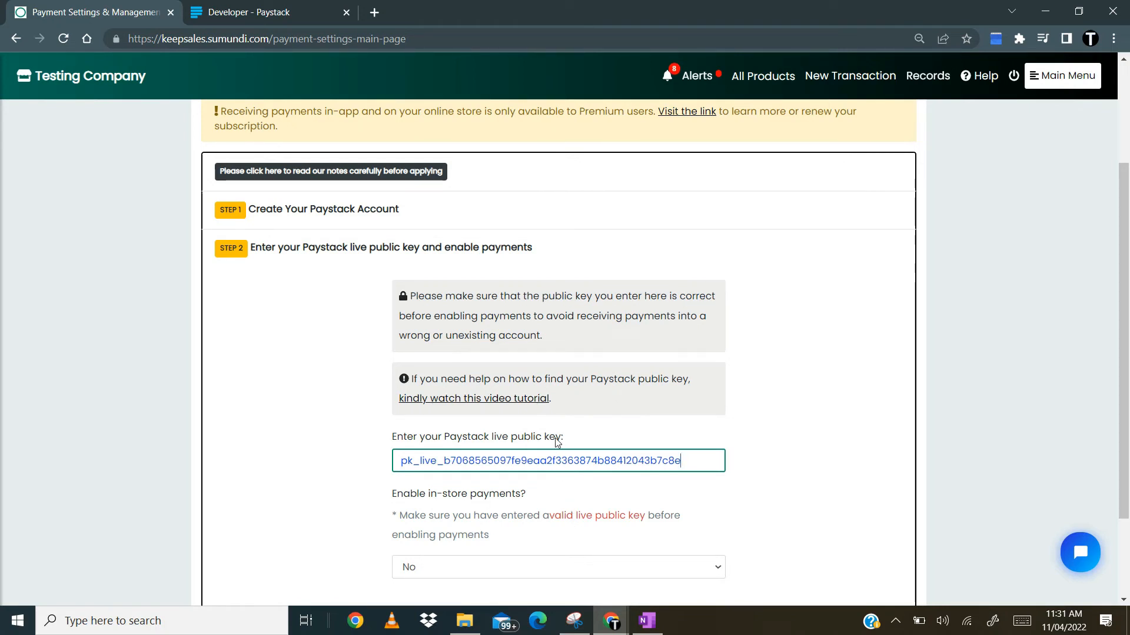
- Set in-store payments to Yes, save the payment settings and dismiss the confirmation
scroll(594, 534, "down", 2)
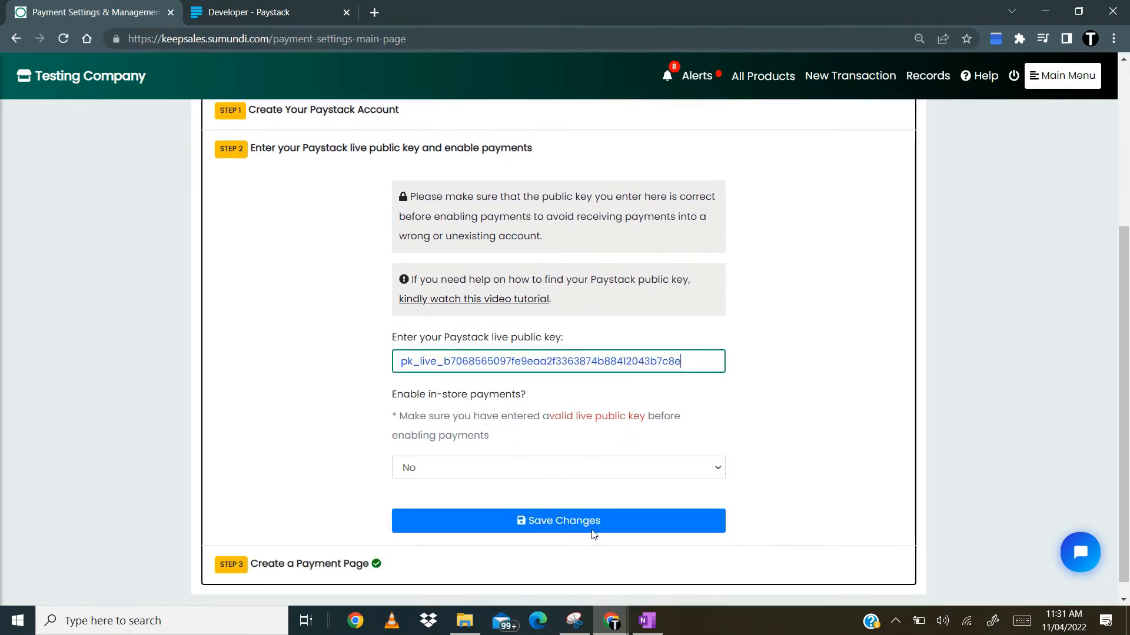
left_click(547, 469)
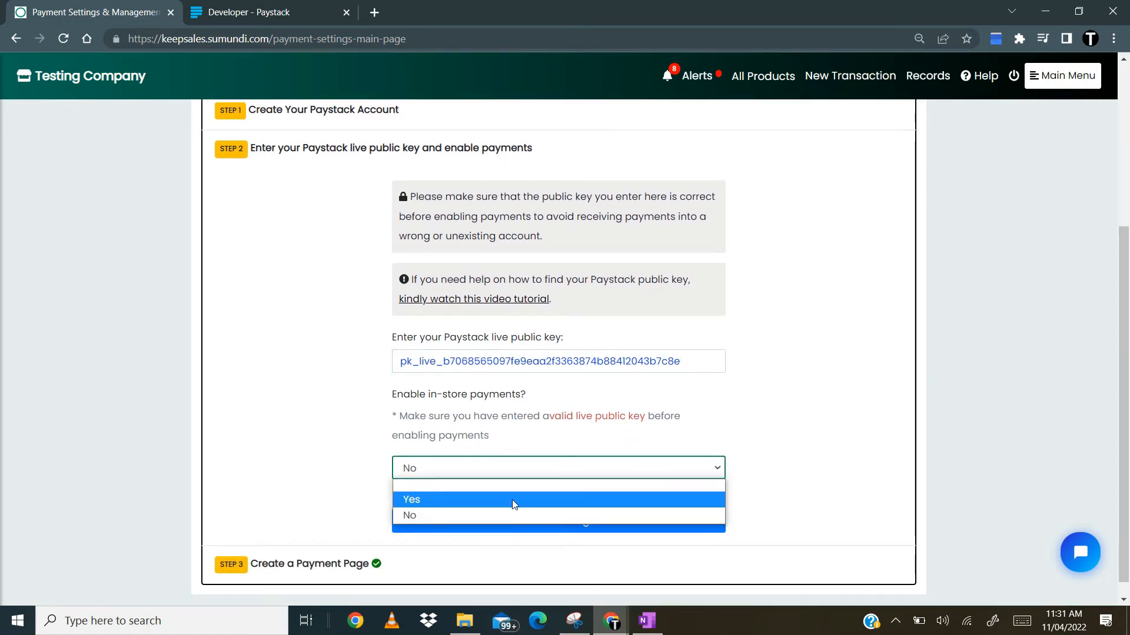
left_click(514, 499)
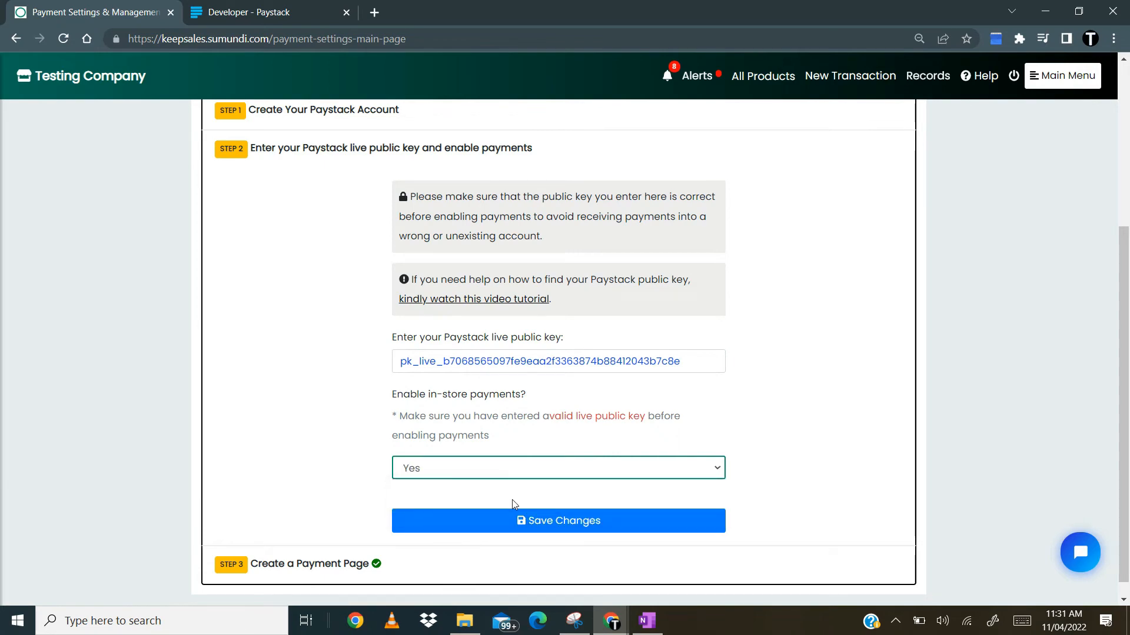
left_click(561, 527)
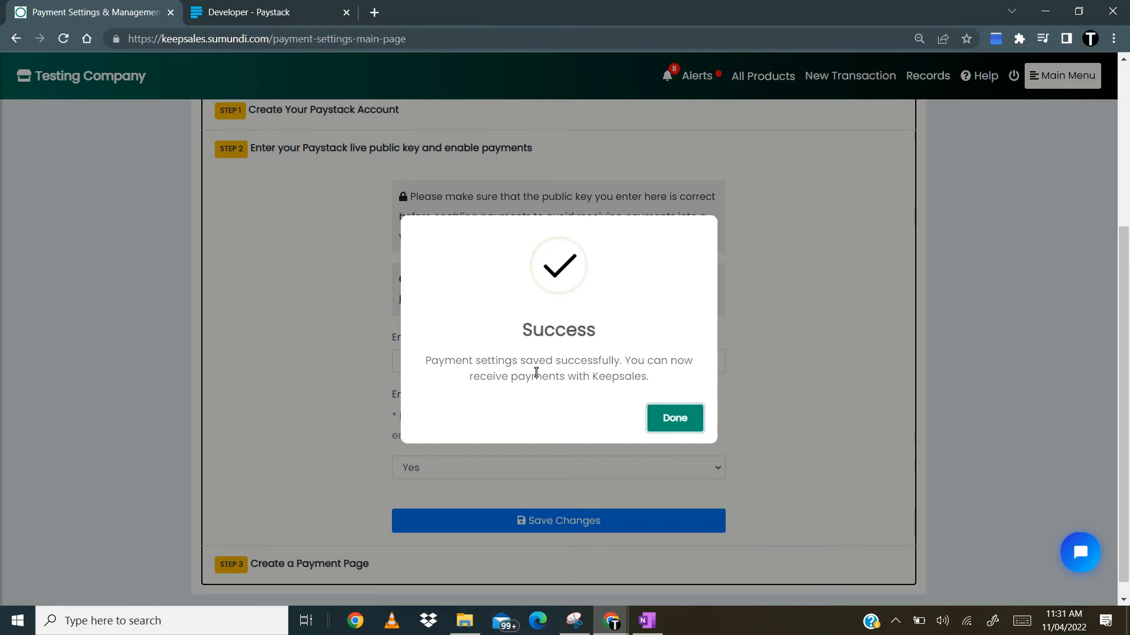
left_click(690, 429)
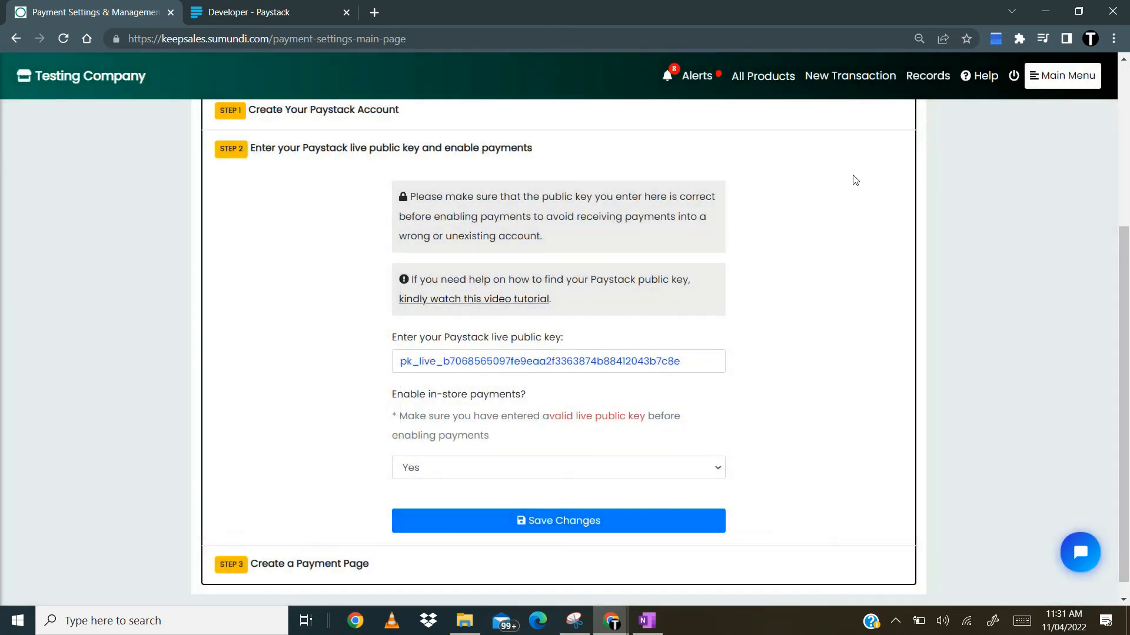
- Start a new transaction and add the 7" Promo cake to the sale
left_click(865, 88)
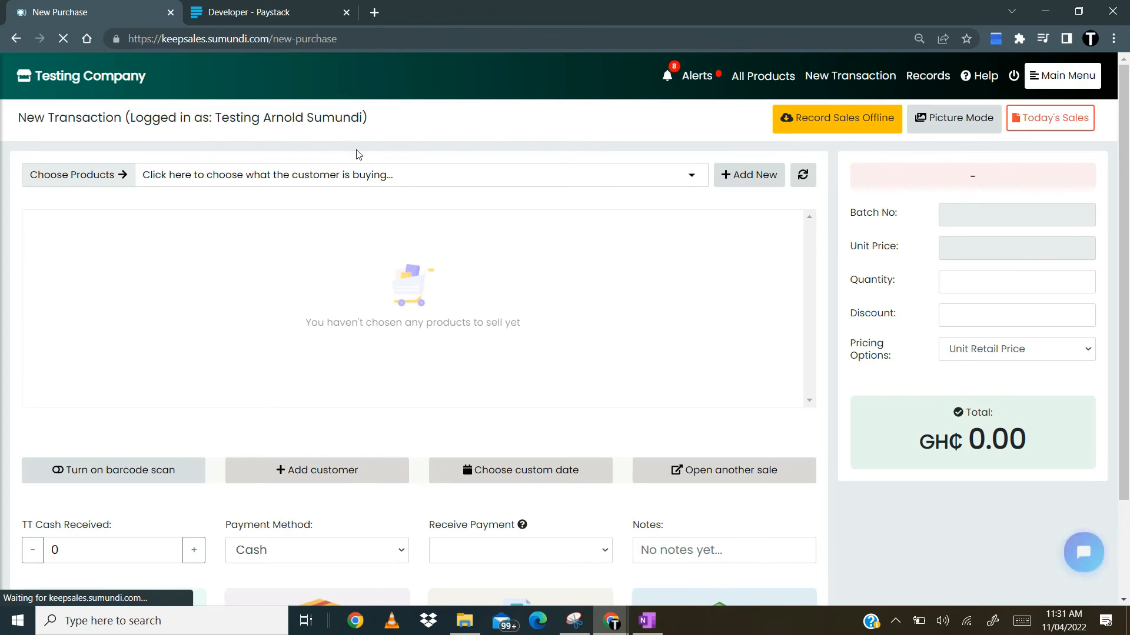
left_click(360, 176)
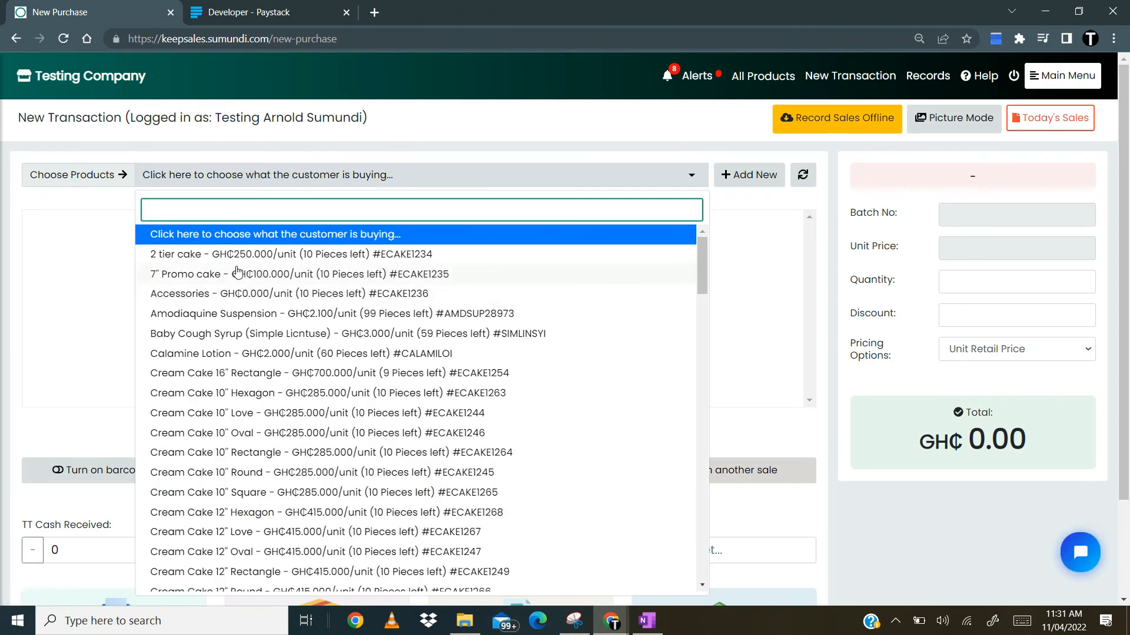
type("coke")
key("BackSpace")
key("BackSpace")
key("BackSpace")
key("BackSpace")
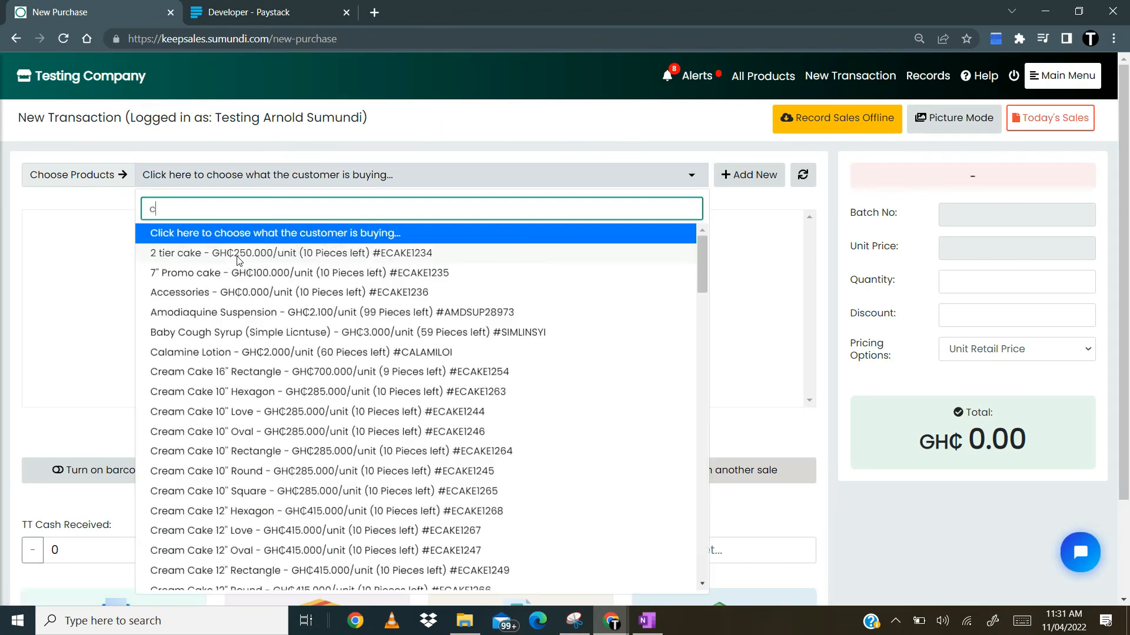
left_click(254, 273)
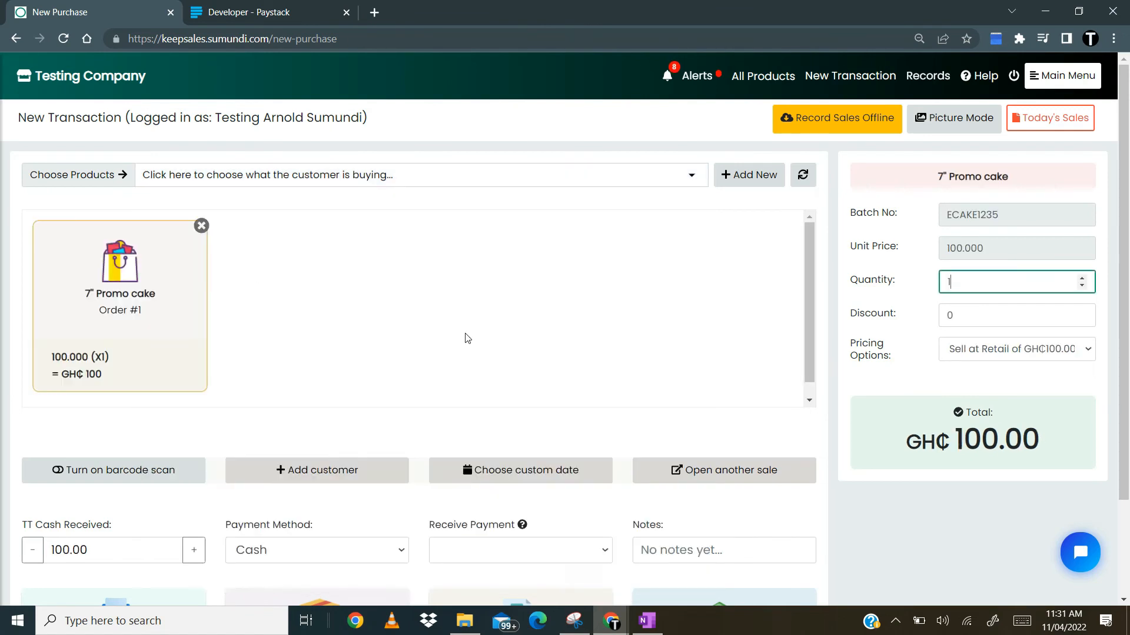
- Open the Receive Payment options for the promo cake sale
left_click(531, 559)
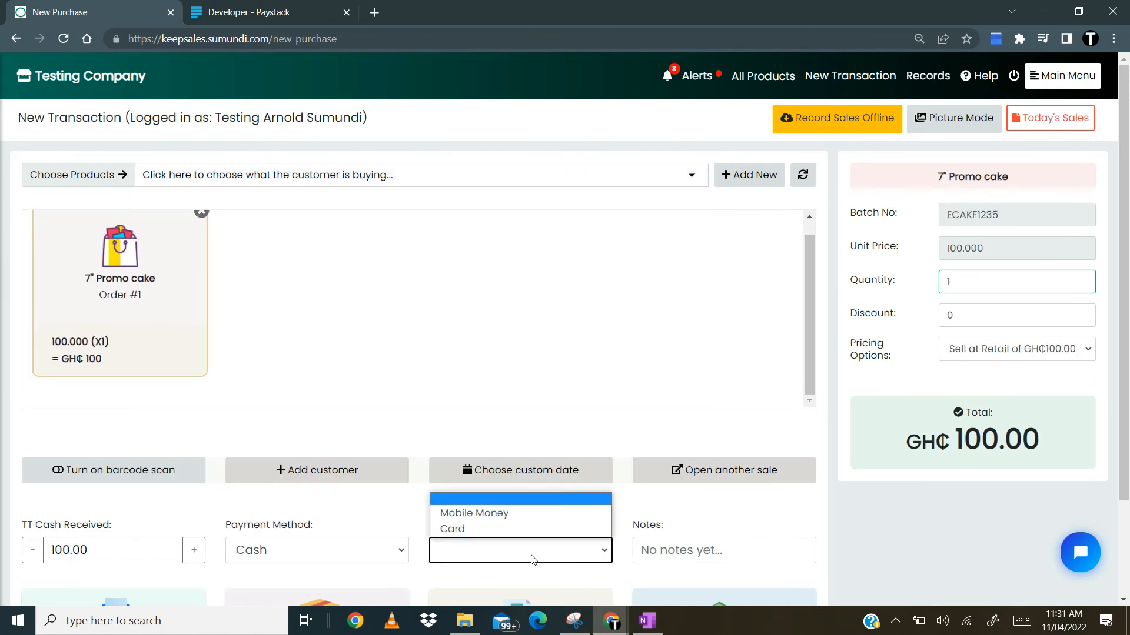